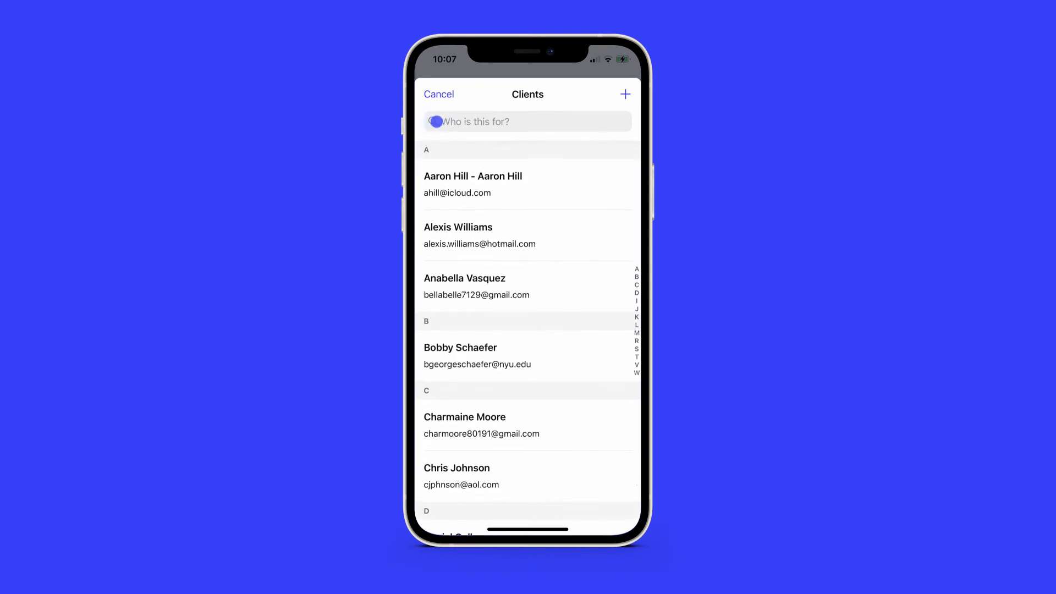
left_click(436, 121)
type("Josie Jenkins")
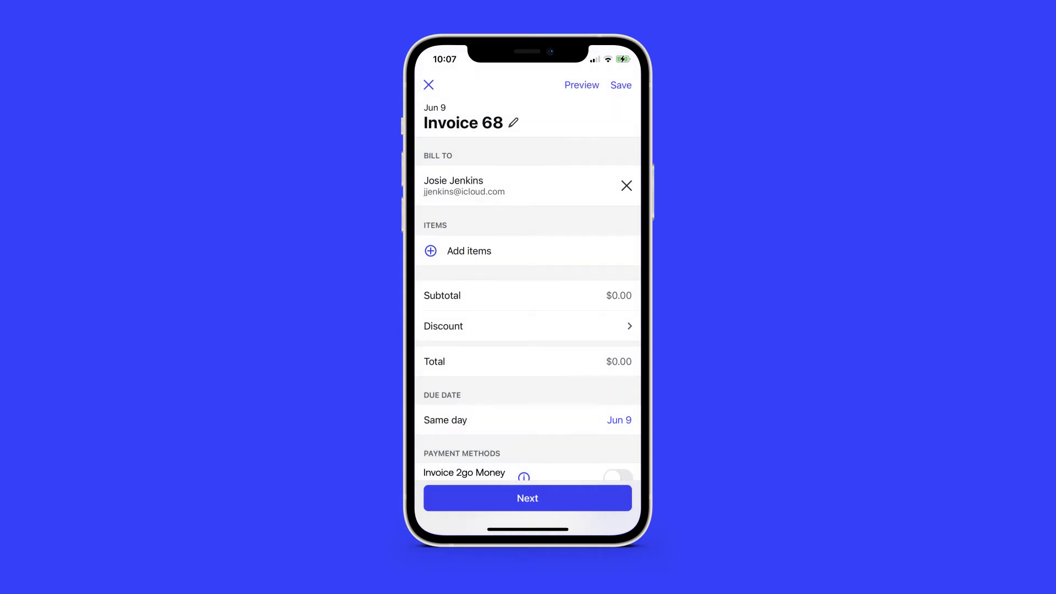
Add saved items Bagels, Chocolate chip cookies and Cinnamon buns: subtotal $186.00, total $200.88.
left_click(430, 250)
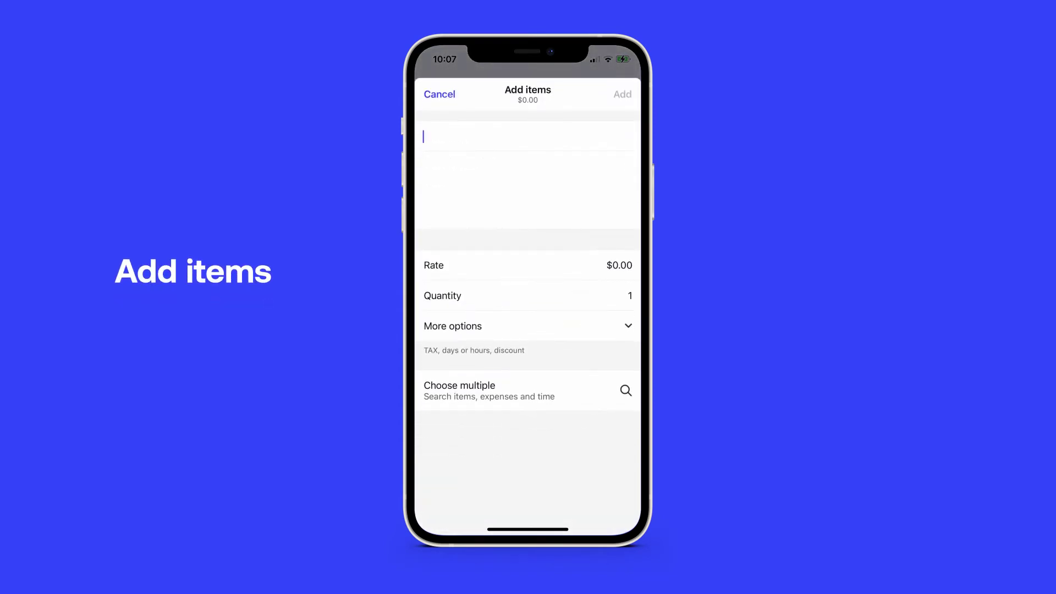
type("Bagels")
left_click(498, 141)
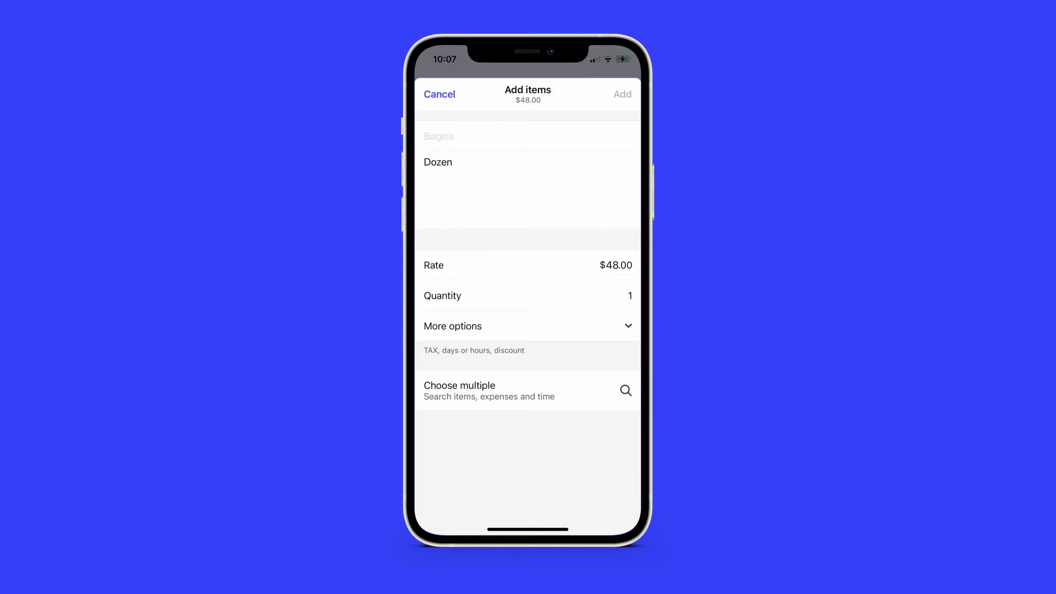
left_click(527, 387)
left_click(626, 95)
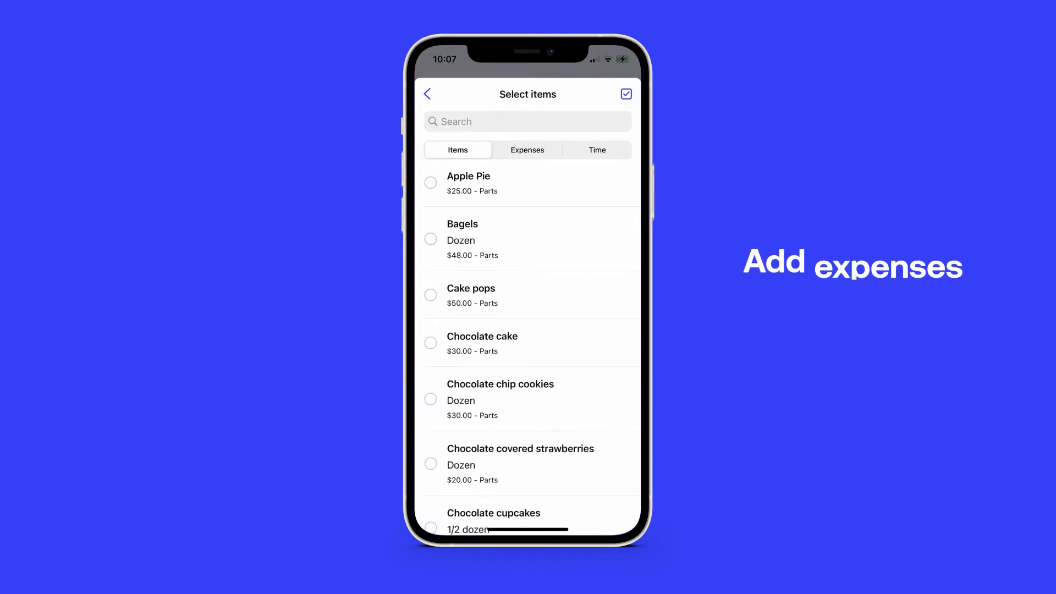
left_click(463, 239)
left_click(500, 399)
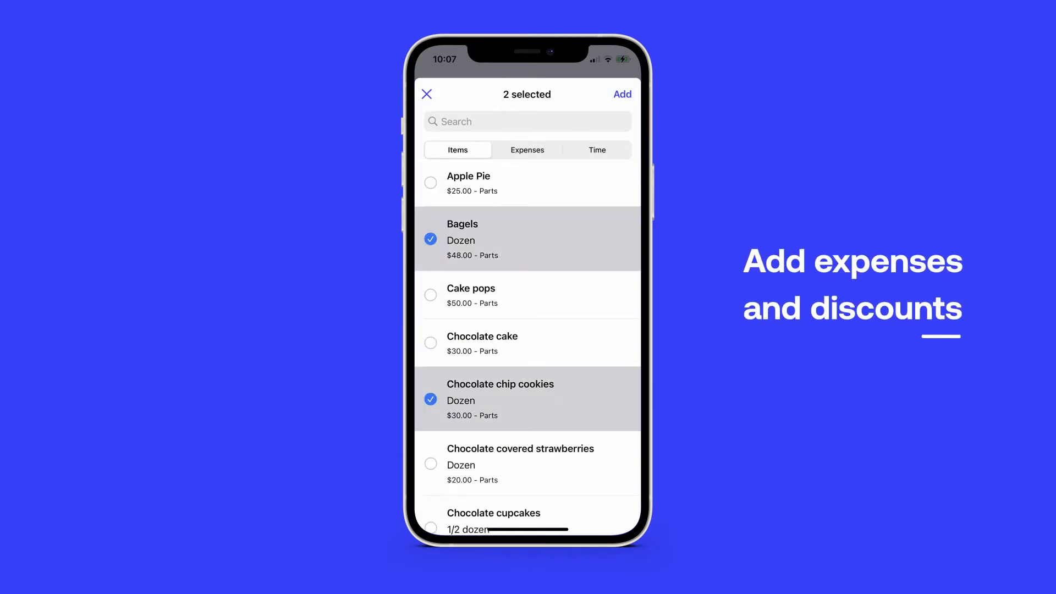
scroll(528, 346, "down", 3)
left_click(480, 404)
scroll(528, 346, "up", 3)
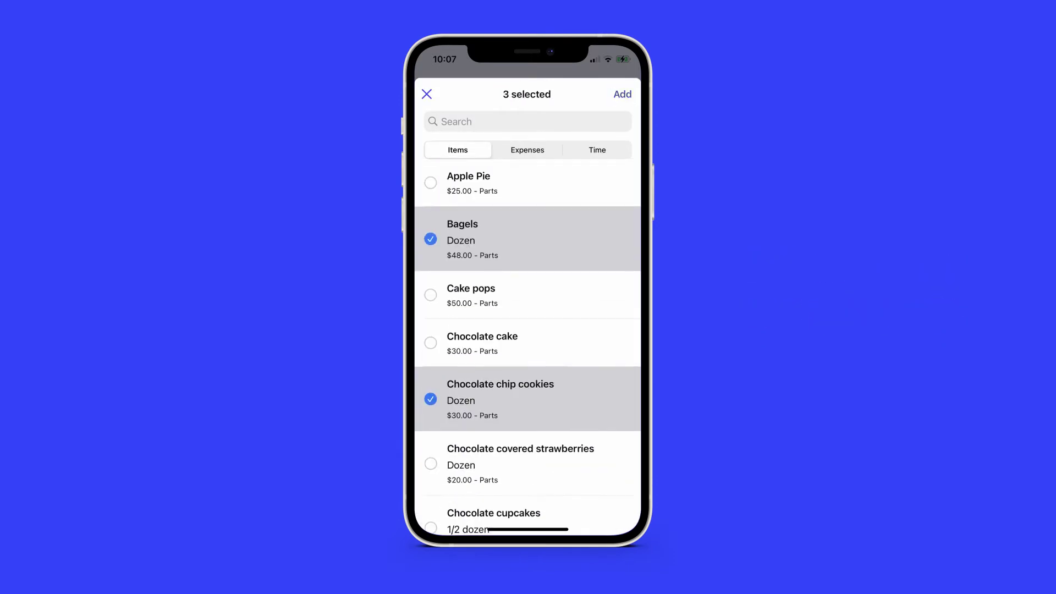
left_click(623, 94)
scroll(528, 330, "down", 5)
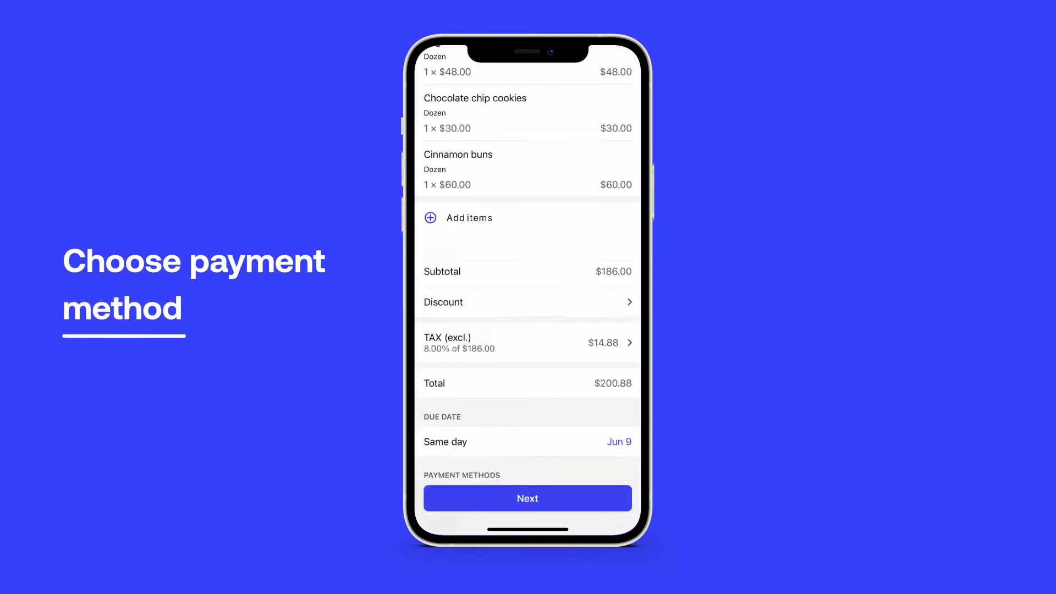
scroll(529, 330, "down", 5)
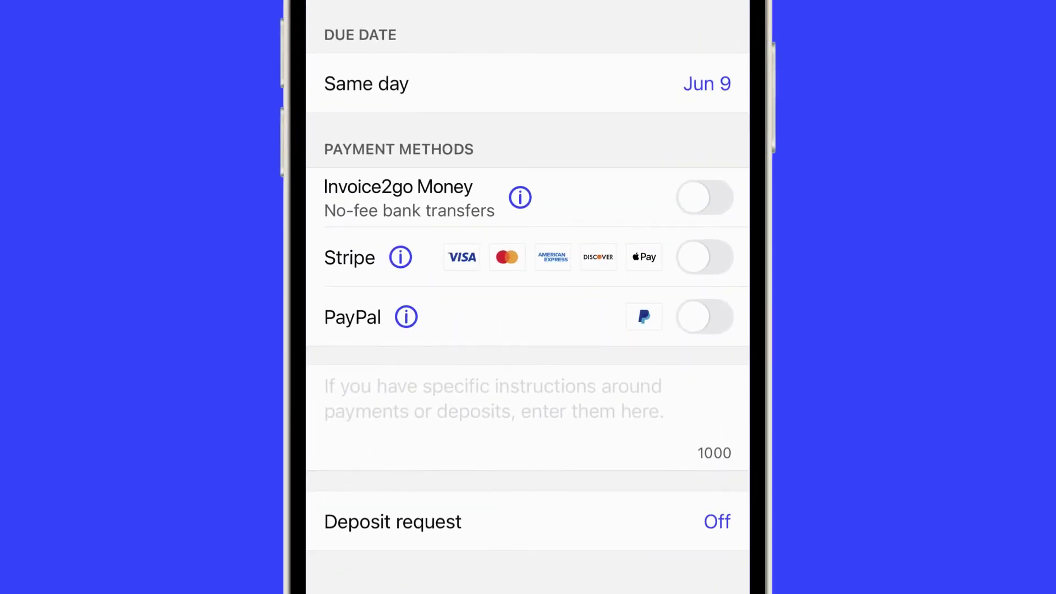
Enable Invoice2go Money no-fee bank transfers, leaving Stripe and PayPal off.
left_click(704, 198)
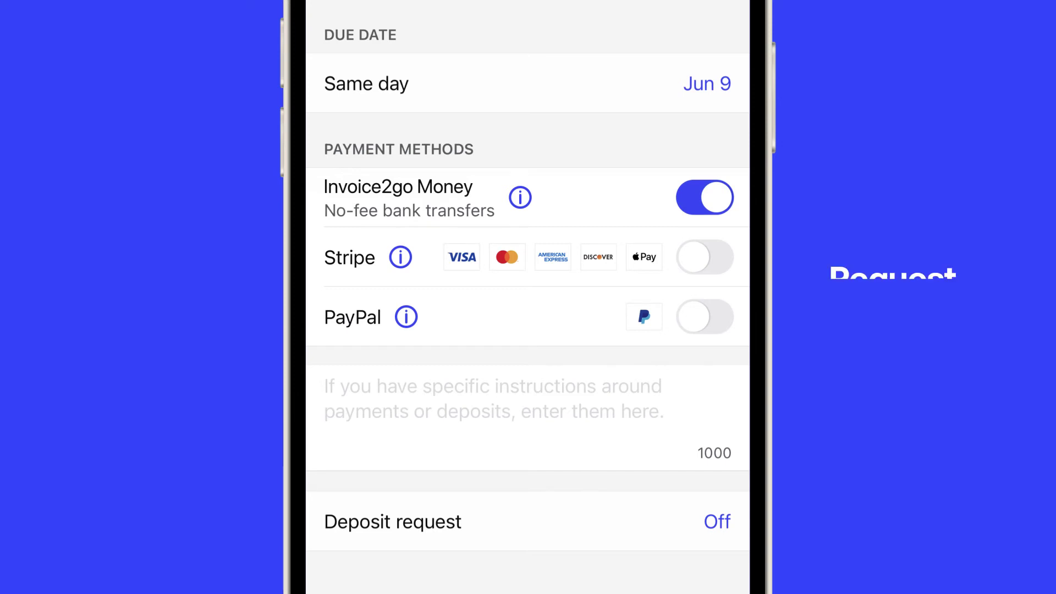
Set a 10% deposit of $20.09, due Jun 9, and apply it to future invoices.
left_click(528, 523)
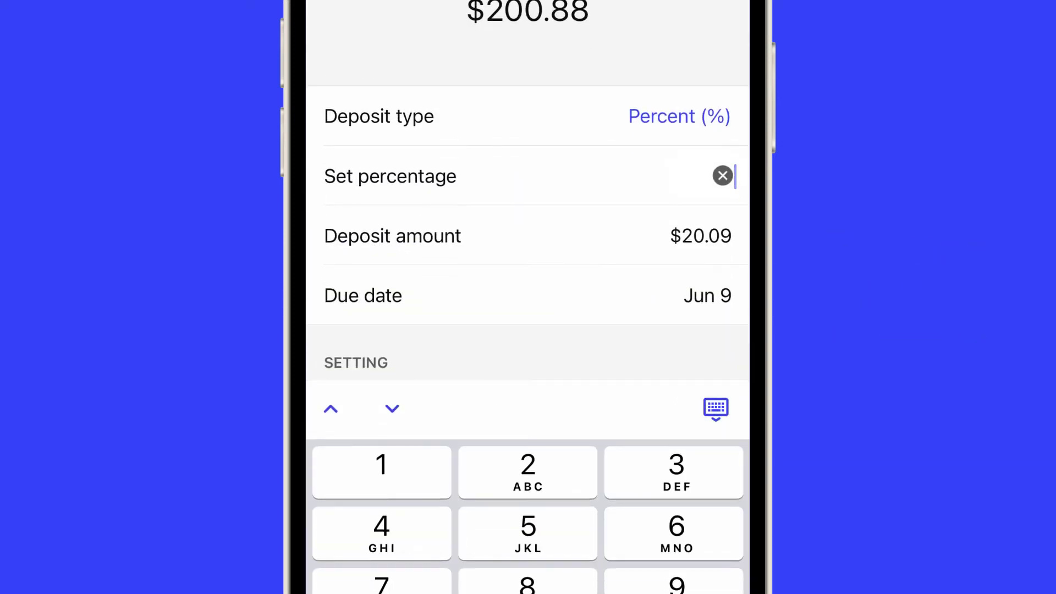
left_click(715, 408)
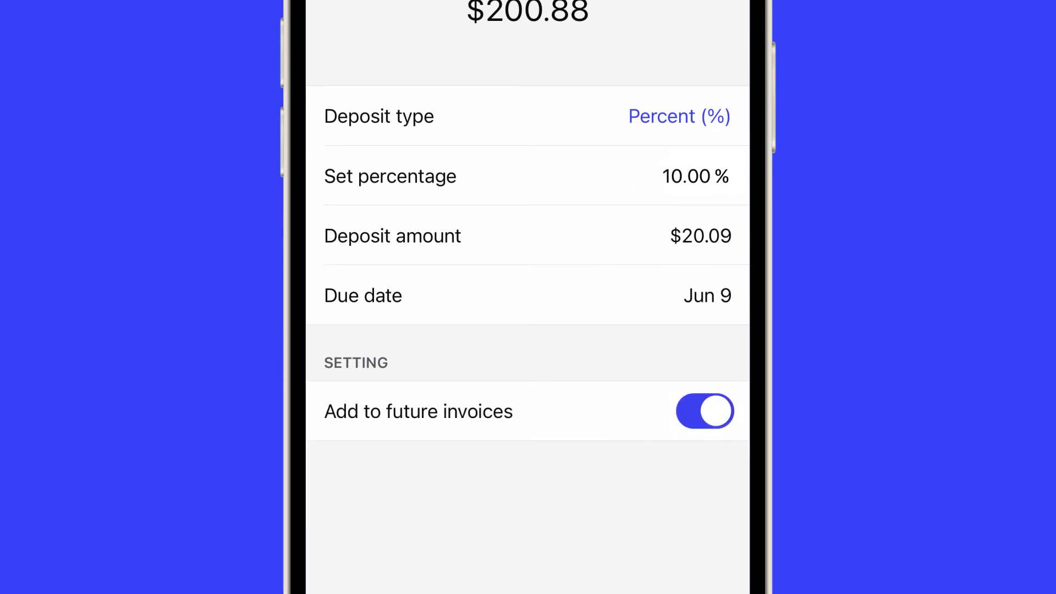